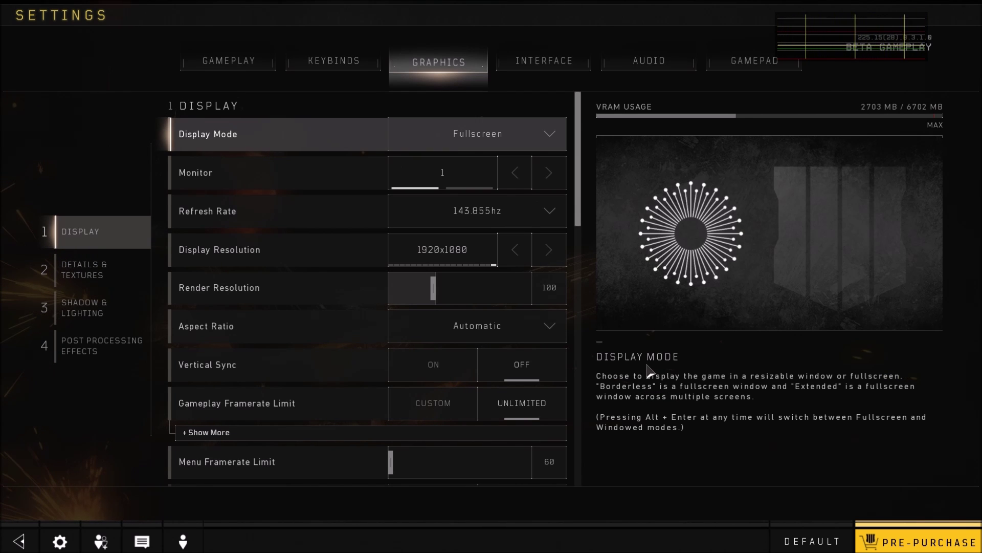
Step: Review the Display graphics settings from Display Mode down to Display Adapter, including render resolution, vertical sync and framerate limits
{"action": "left_click_drag", "start_coordinate": [588, 194], "coordinate": [610, 254]}
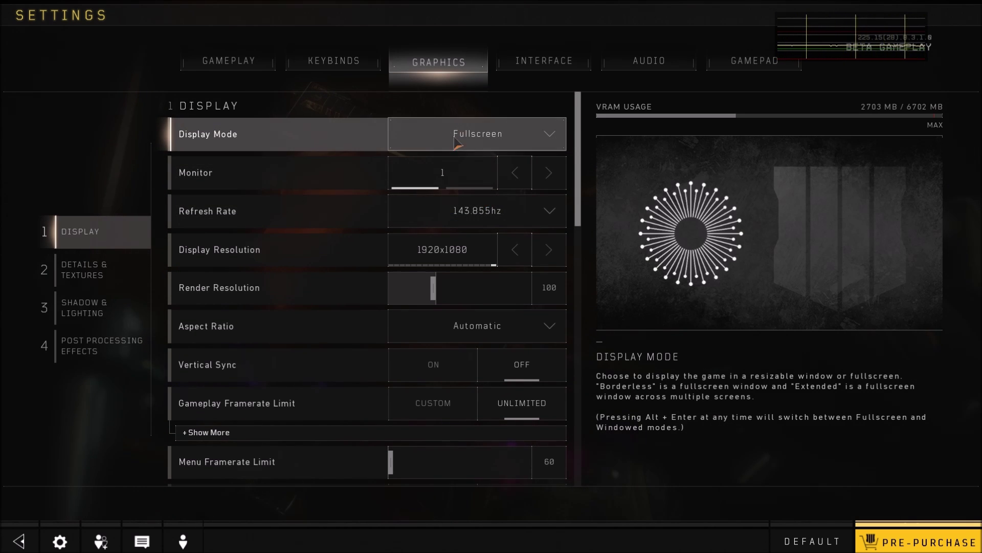
{"action": "scroll", "coordinate": [384, 205], "scroll_direction": "down", "scroll_amount": 1}
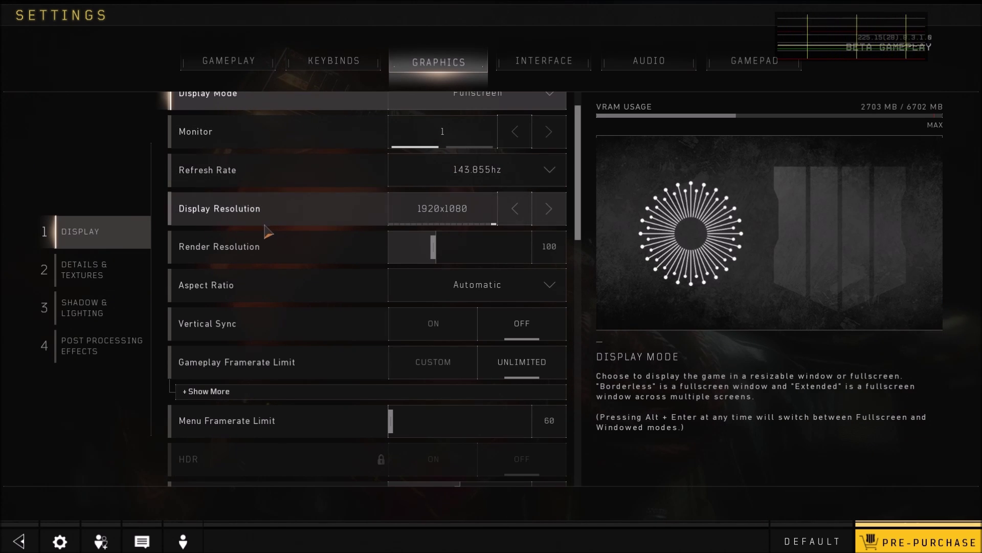
{"action": "scroll", "coordinate": [327, 210], "scroll_direction": "down", "scroll_amount": 1}
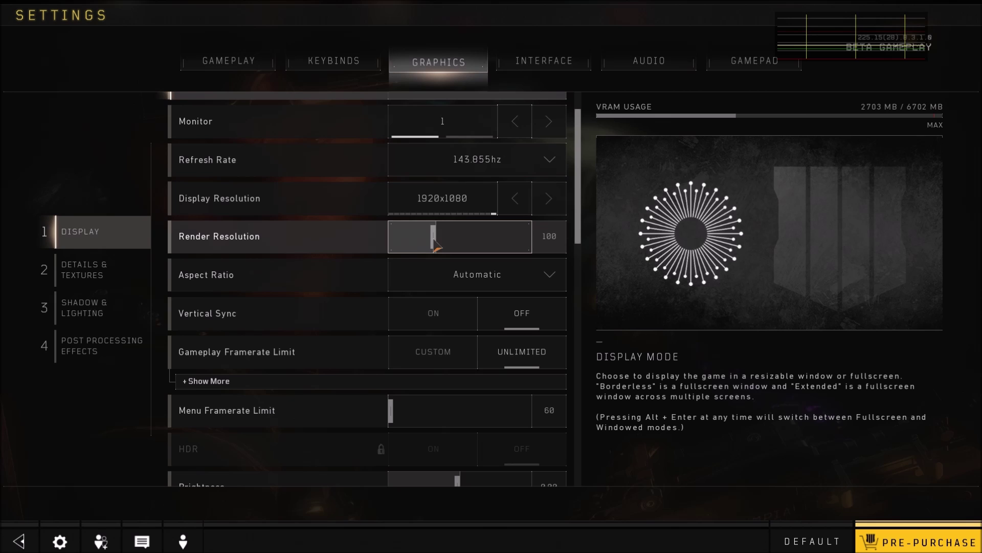
{"action": "mouse_move", "coordinate": [436, 237]}
{"action": "left_mouse_down"}
{"action": "mouse_move", "coordinate": [427, 239]}
{"action": "mouse_move", "coordinate": [439, 244]}
{"action": "left_mouse_up"}
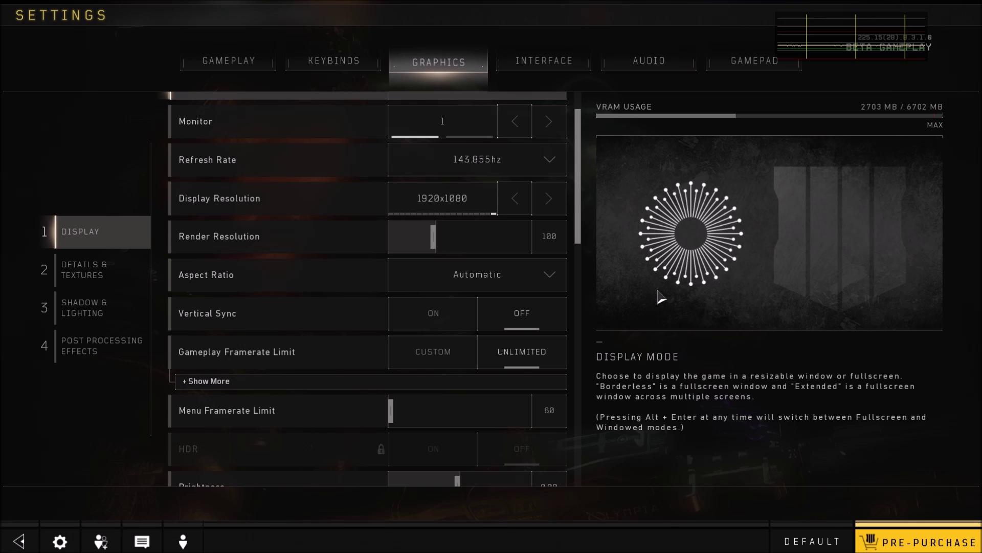
{"action": "scroll", "coordinate": [274, 461], "scroll_direction": "down", "scroll_amount": 3}
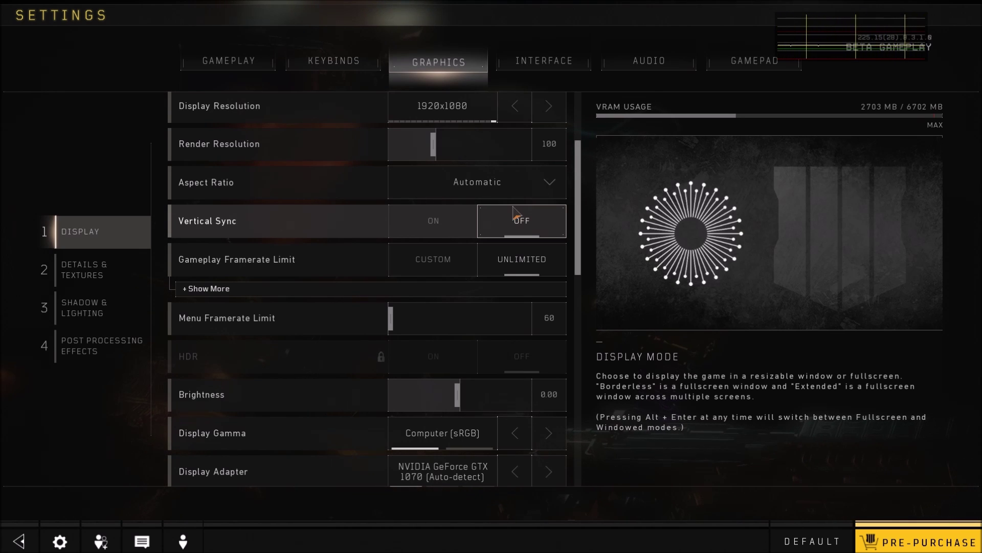
{"action": "scroll", "coordinate": [401, 235], "scroll_direction": "down", "scroll_amount": 1}
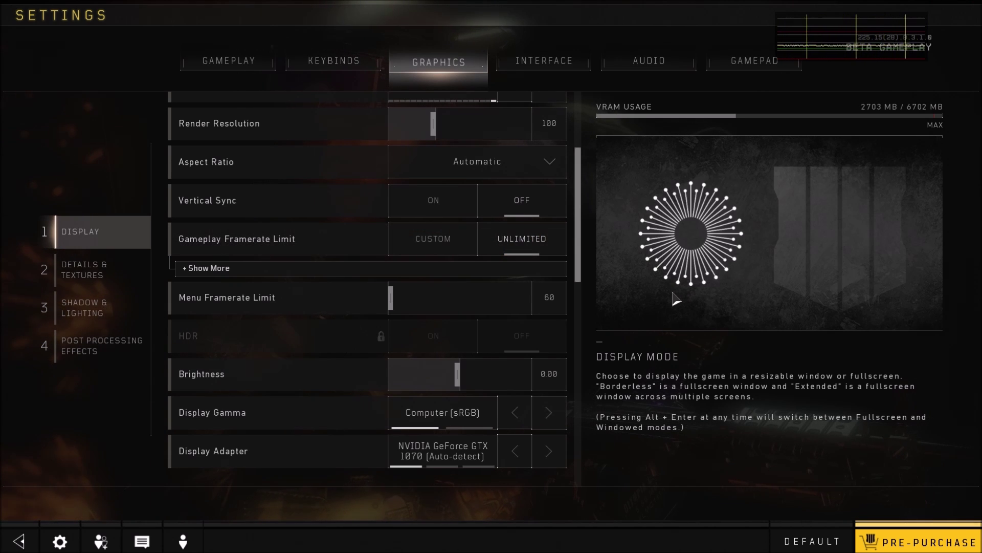
{"action": "scroll", "coordinate": [393, 341], "scroll_direction": "down", "scroll_amount": 4}
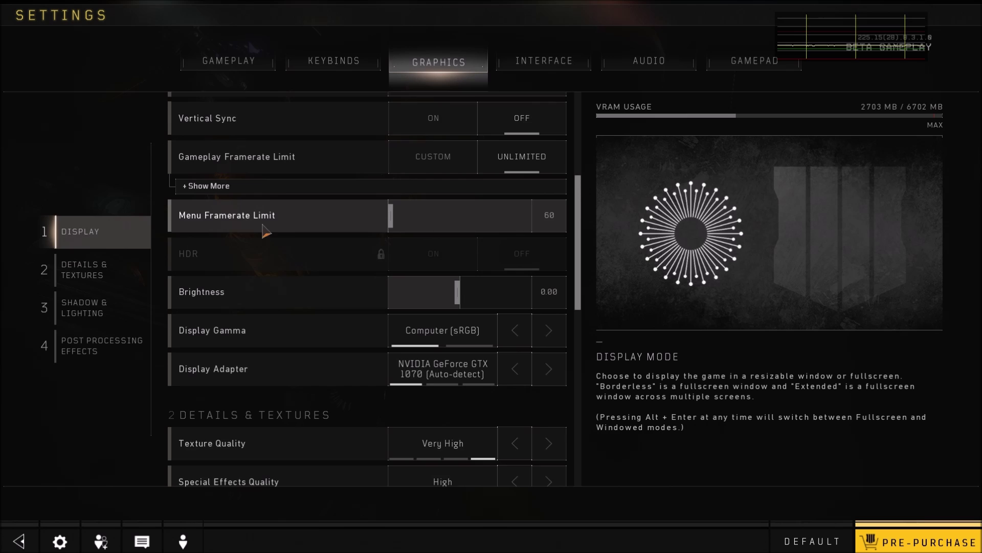
{"action": "scroll", "coordinate": [266, 231], "scroll_direction": "down", "scroll_amount": 2}
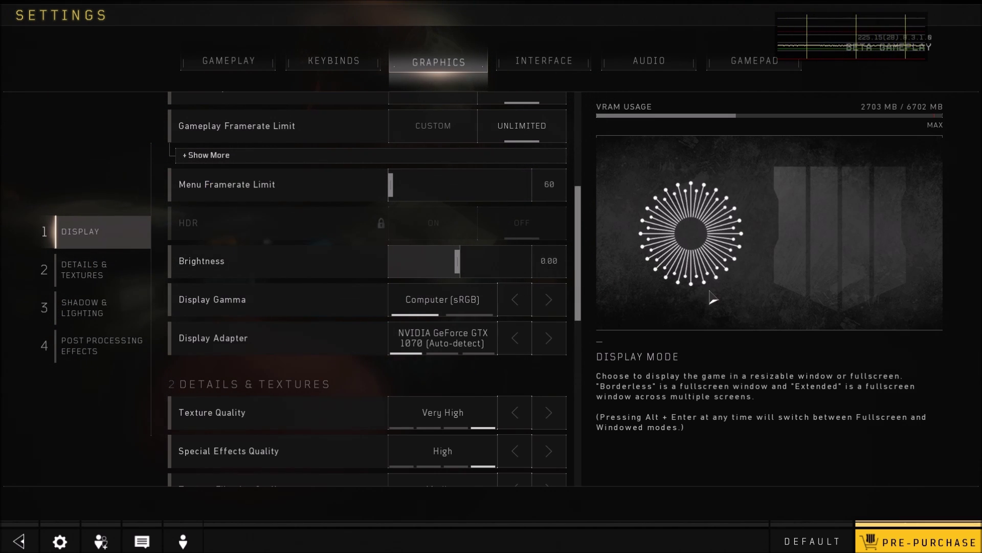
{"action": "scroll", "coordinate": [417, 340], "scroll_direction": "down", "scroll_amount": 3}
{"action": "scroll", "coordinate": [417, 340], "scroll_direction": "down", "scroll_amount": 2}
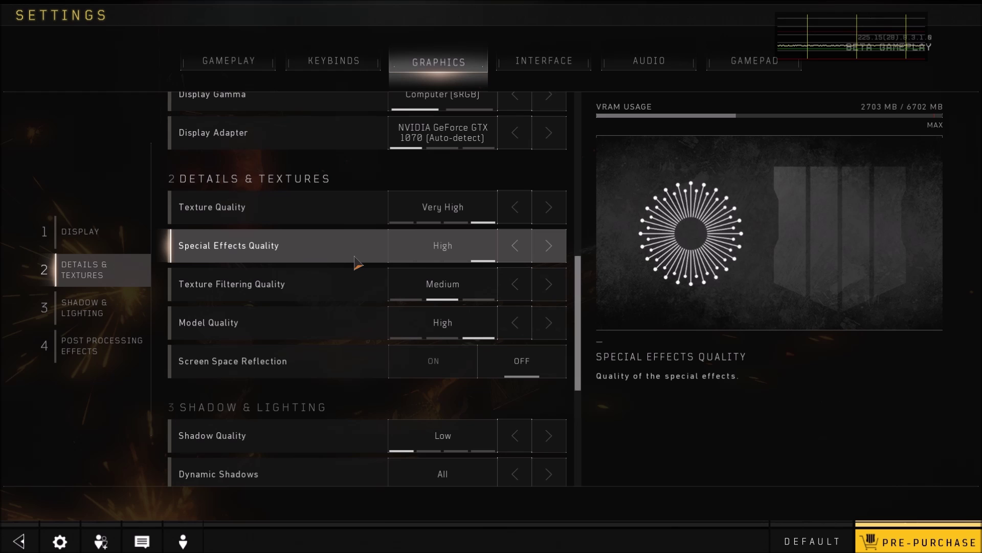
Step: Cycle Special Effects Quality down to Very Low, then restore it to High
{"action": "left_click", "coordinate": [523, 250]}
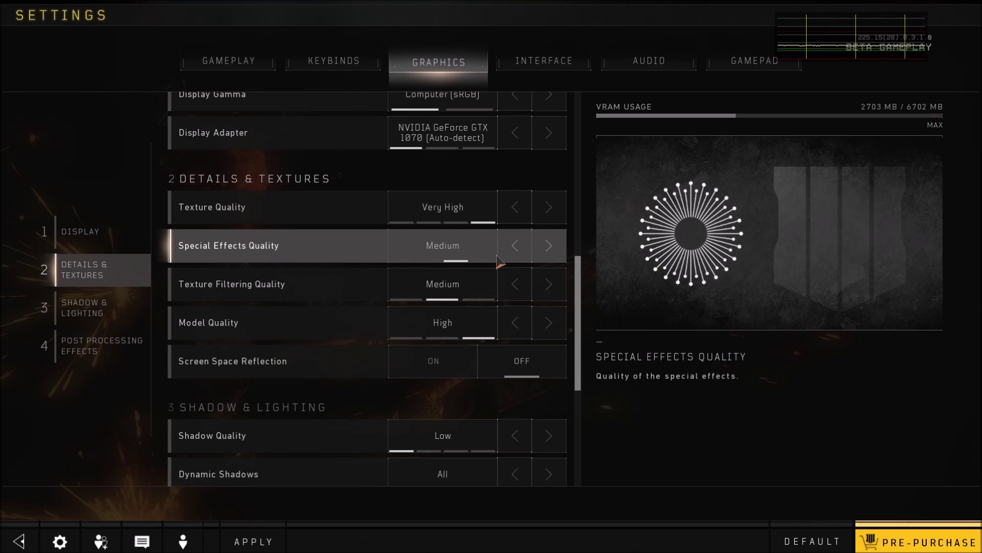
{"action": "left_click", "coordinate": [522, 250]}
{"action": "left_click", "coordinate": [516, 246]}
{"action": "left_click", "coordinate": [548, 247]}
{"action": "left_click", "coordinate": [548, 246]}
{"action": "left_click", "coordinate": [548, 246]}
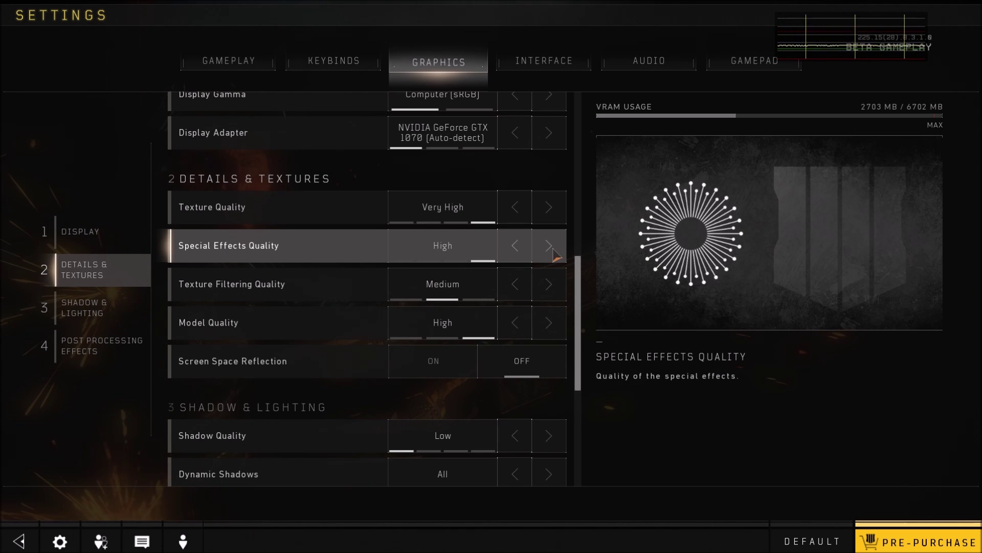
{"action": "left_click", "coordinate": [515, 248]}
{"action": "left_click", "coordinate": [514, 258]}
{"action": "left_click", "coordinate": [514, 254]}
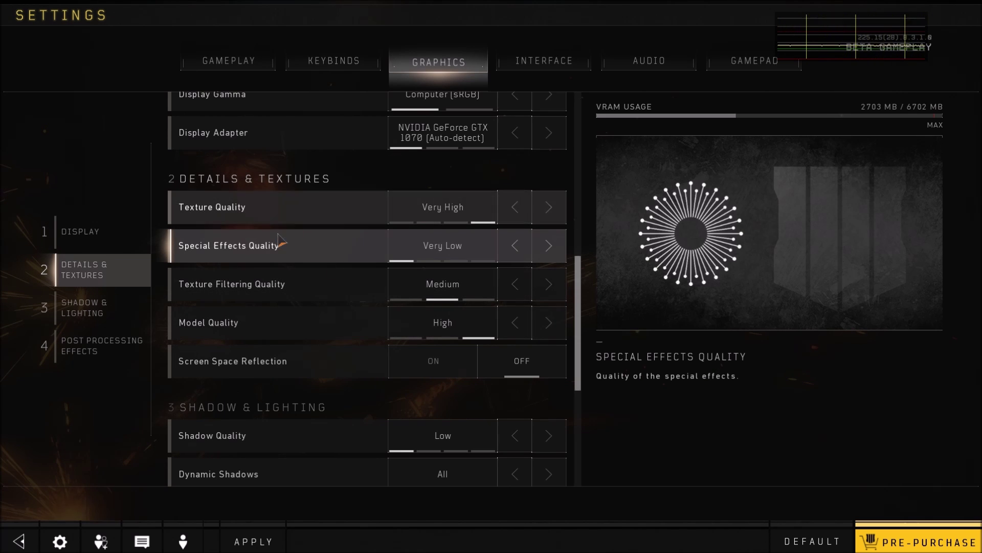
{"action": "left_click", "coordinate": [551, 252]}
{"action": "left_click", "coordinate": [548, 252]}
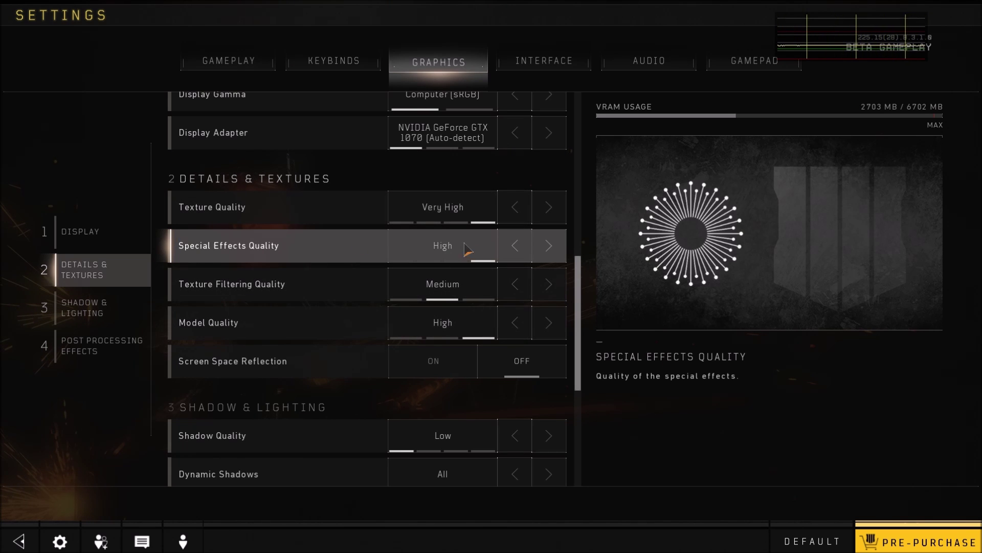
Step: Try Model Quality at Low and Medium, then restore it to High
{"action": "scroll", "coordinate": [412, 389], "scroll_direction": "down", "scroll_amount": 1}
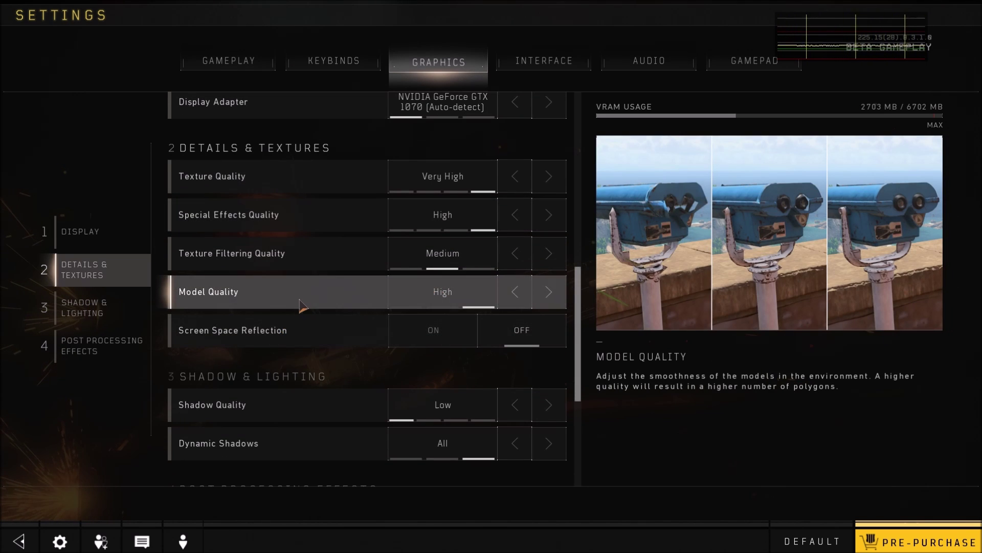
{"action": "left_click", "coordinate": [505, 304]}
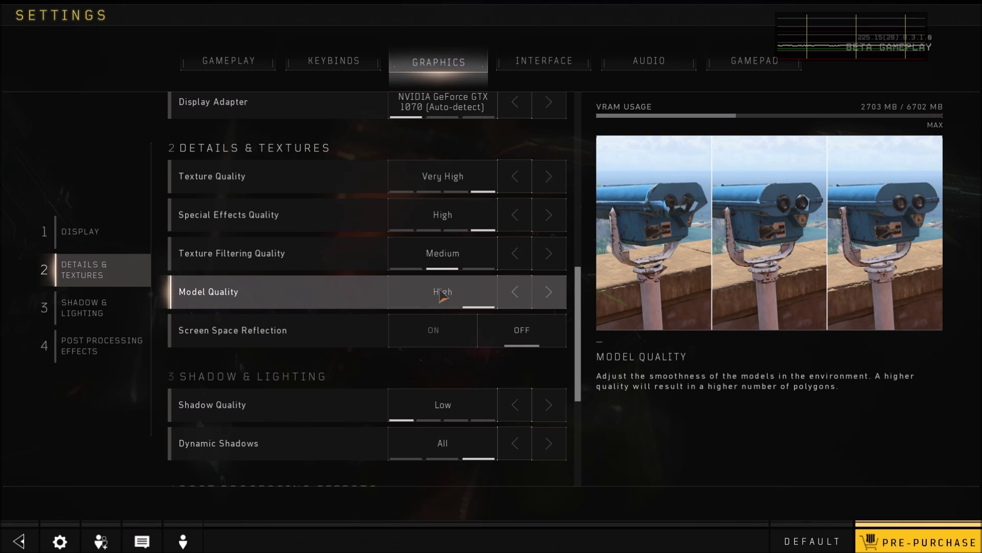
{"action": "left_click", "coordinate": [512, 298]}
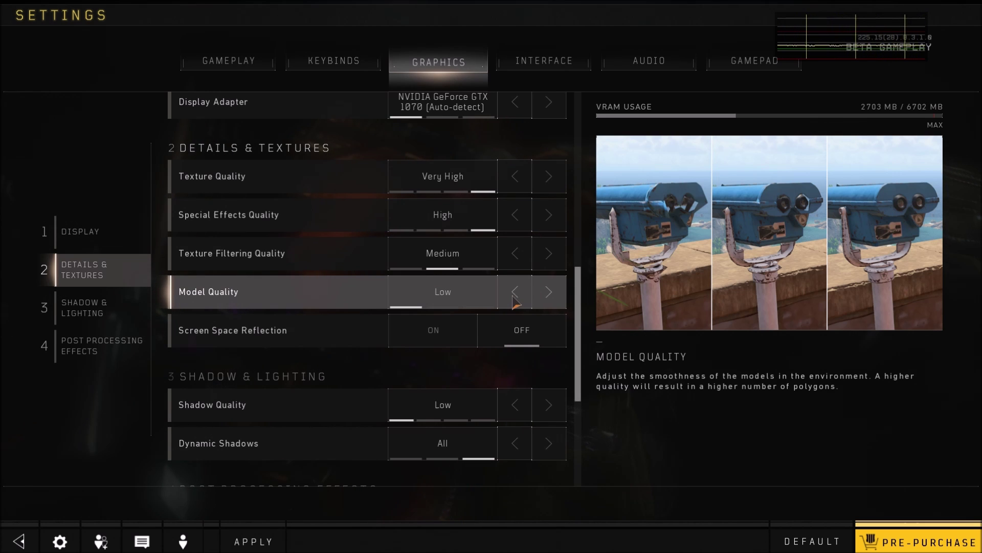
{"action": "left_click", "coordinate": [549, 292]}
{"action": "left_click", "coordinate": [549, 291]}
{"action": "left_click", "coordinate": [516, 294]}
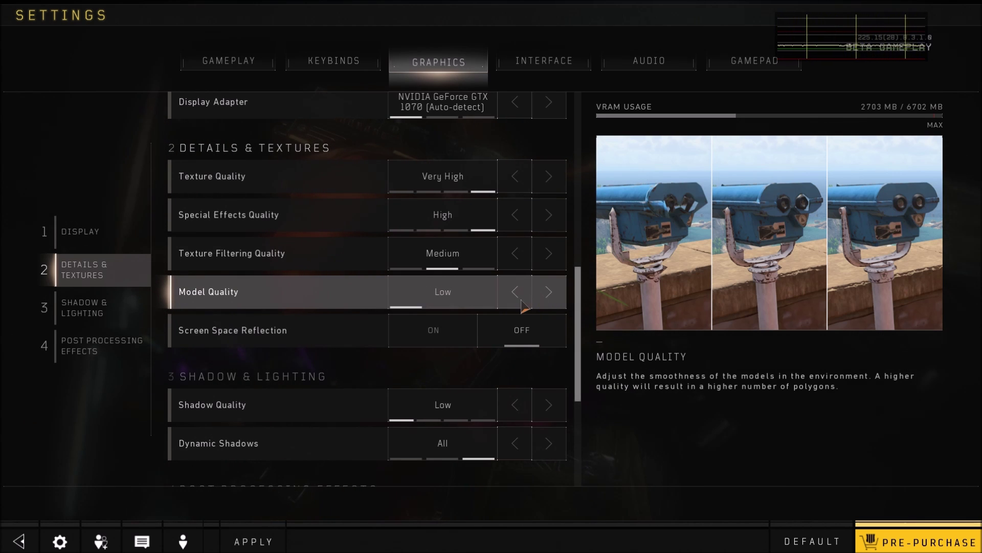
{"action": "left_click", "coordinate": [549, 293]}
{"action": "left_click", "coordinate": [509, 306]}
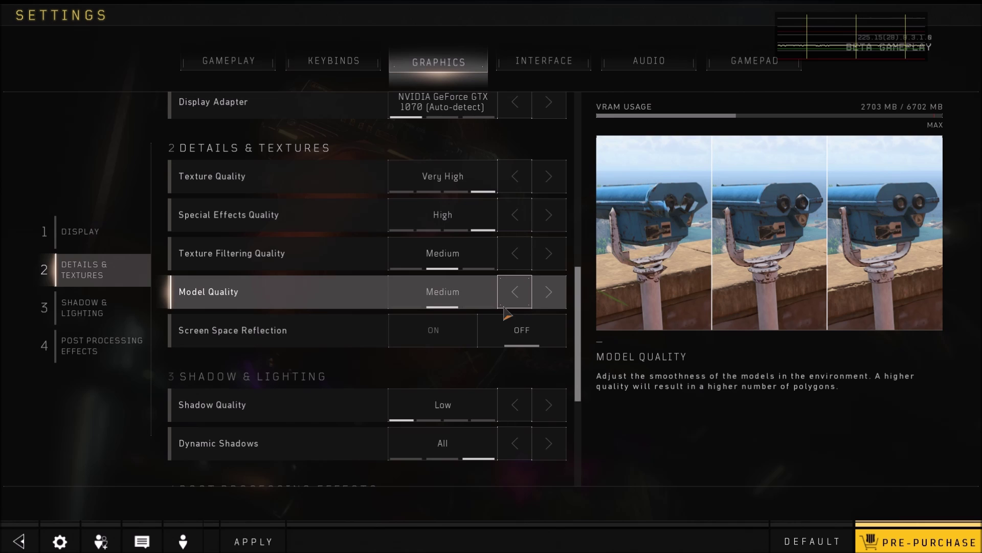
{"action": "left_click", "coordinate": [508, 307]}
Step: Set Screen Space Reflection to Off
{"action": "scroll", "coordinate": [365, 375], "scroll_direction": "down", "scroll_amount": 1}
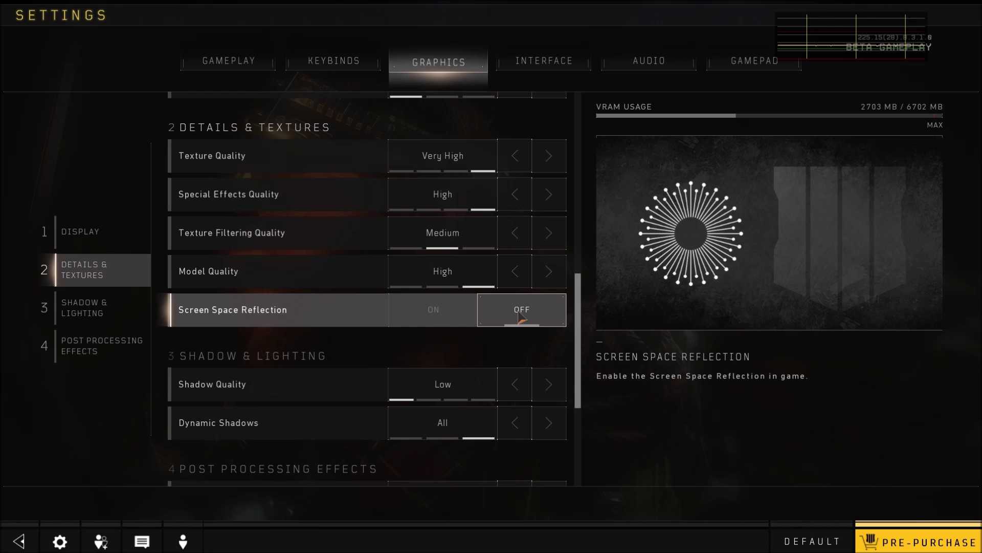
{"action": "left_click", "coordinate": [527, 320]}
{"action": "left_click", "coordinate": [534, 320]}
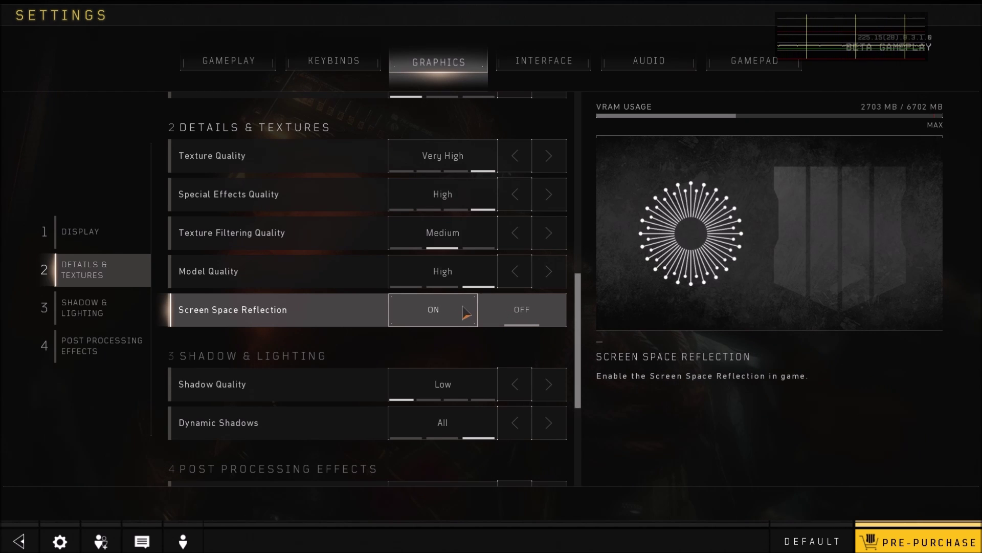
Step: Step Shadow Quality through its higher levels and return it to Low
{"action": "scroll", "coordinate": [256, 314], "scroll_direction": "down", "scroll_amount": 2}
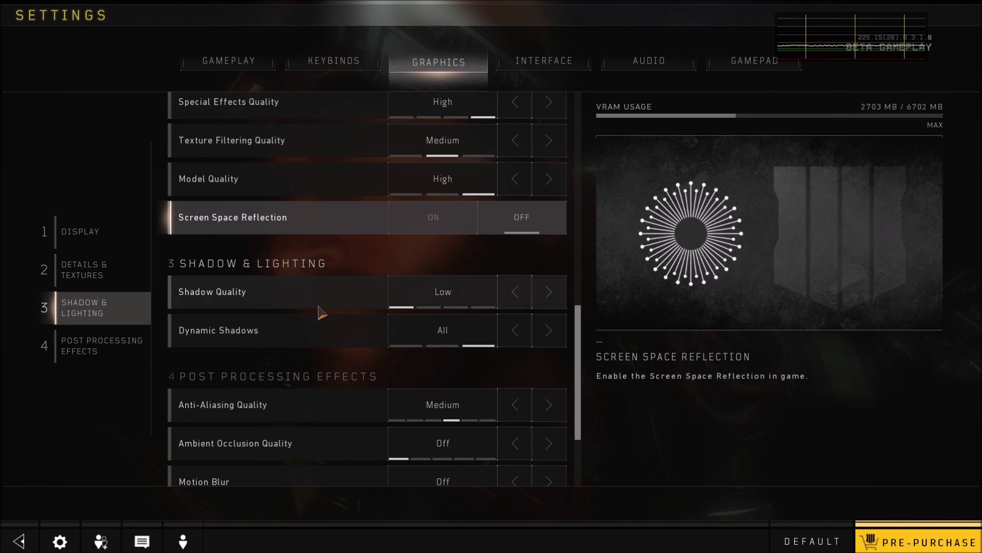
{"action": "left_click", "coordinate": [548, 292]}
{"action": "left_click", "coordinate": [548, 291]}
{"action": "left_click", "coordinate": [548, 292]}
{"action": "left_click", "coordinate": [525, 300]}
{"action": "left_click", "coordinate": [524, 300]}
{"action": "left_click", "coordinate": [524, 300]}
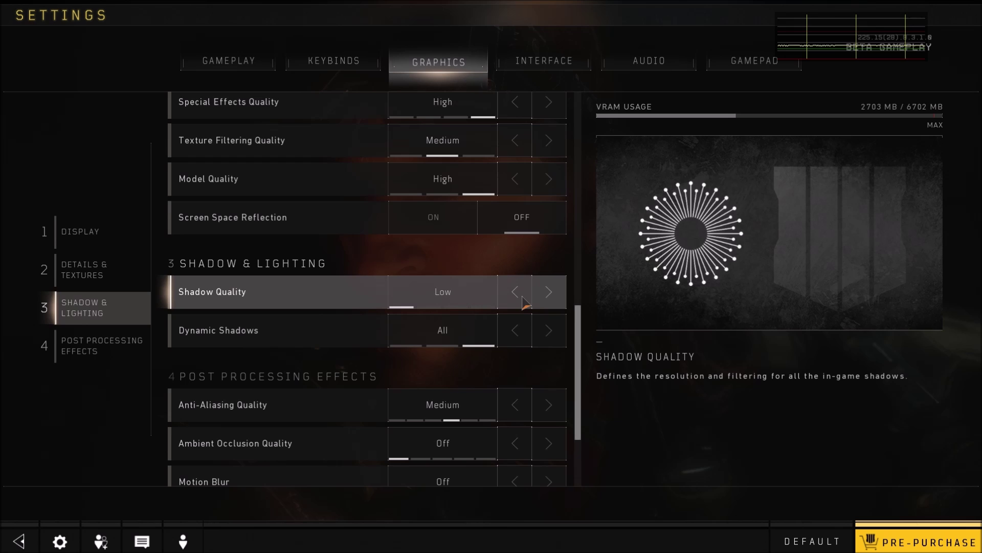
{"action": "key", "text": "Right"}
{"action": "key", "text": "Right"}
{"action": "key", "text": "Right"}
{"action": "key", "text": "Left"}
{"action": "key", "text": "Left"}
{"action": "key", "text": "Left"}
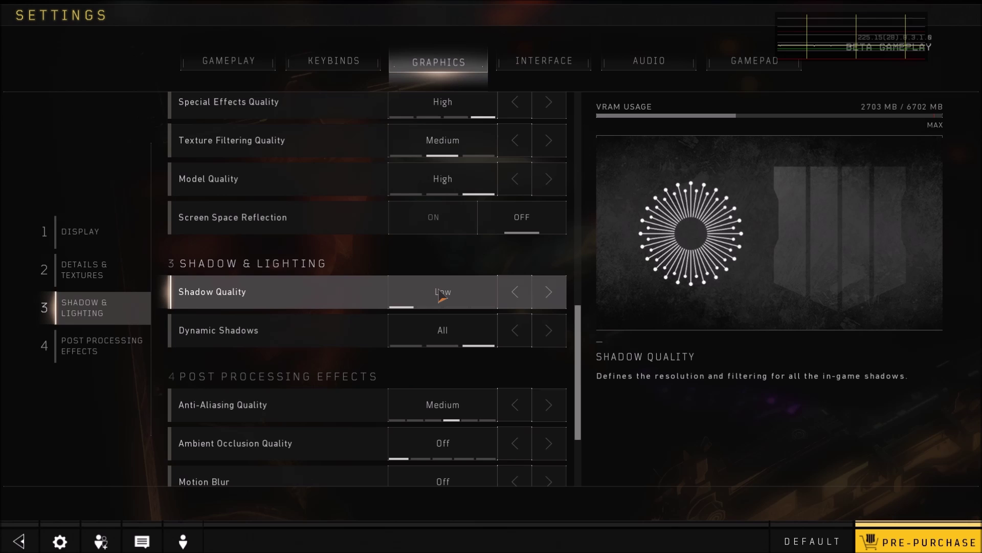
Step: Set Dynamic Shadows to Off under Shadow & Lighting
{"action": "scroll", "coordinate": [384, 316], "scroll_direction": "down", "scroll_amount": 1}
{"action": "scroll", "coordinate": [307, 302], "scroll_direction": "down", "scroll_amount": 1}
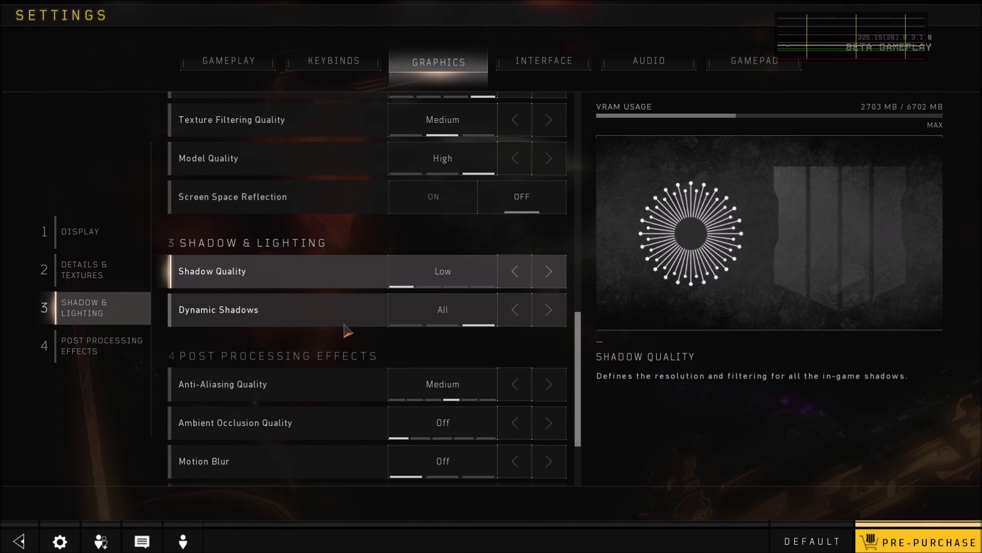
{"action": "key", "text": "Down"}
{"action": "key", "text": "Left"}
{"action": "key", "text": "Left"}
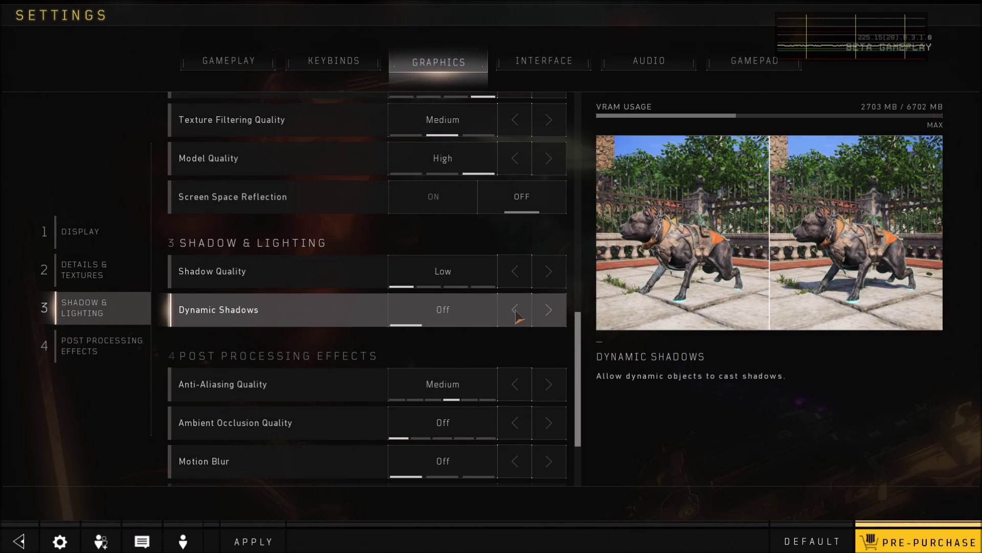
Step: Set Anti-Aliasing Quality to Very Low under Post Processing Effects
{"action": "scroll", "coordinate": [509, 352], "scroll_direction": "down", "scroll_amount": 2}
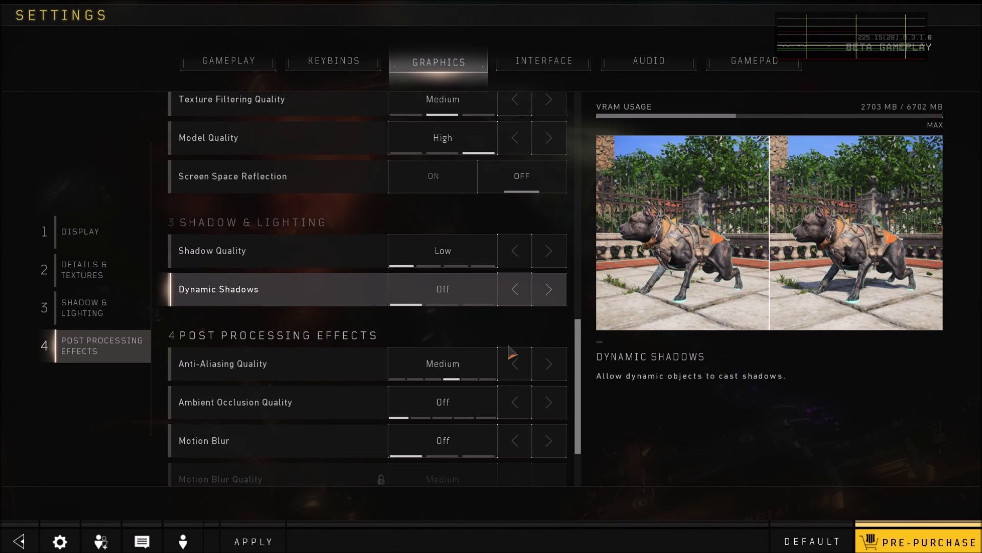
{"action": "scroll", "coordinate": [307, 338], "scroll_direction": "down", "scroll_amount": 2}
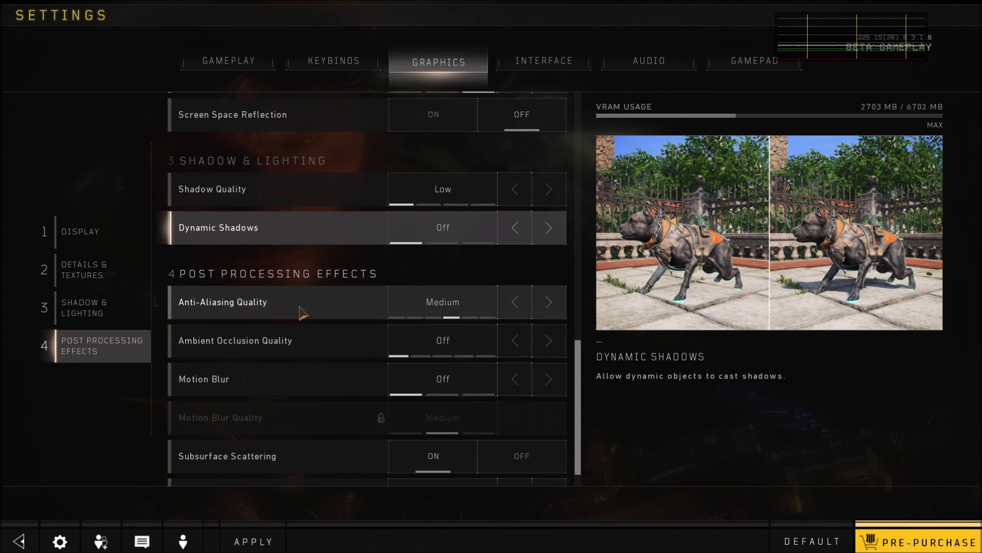
{"action": "scroll", "coordinate": [301, 309], "scroll_direction": "down", "scroll_amount": 1}
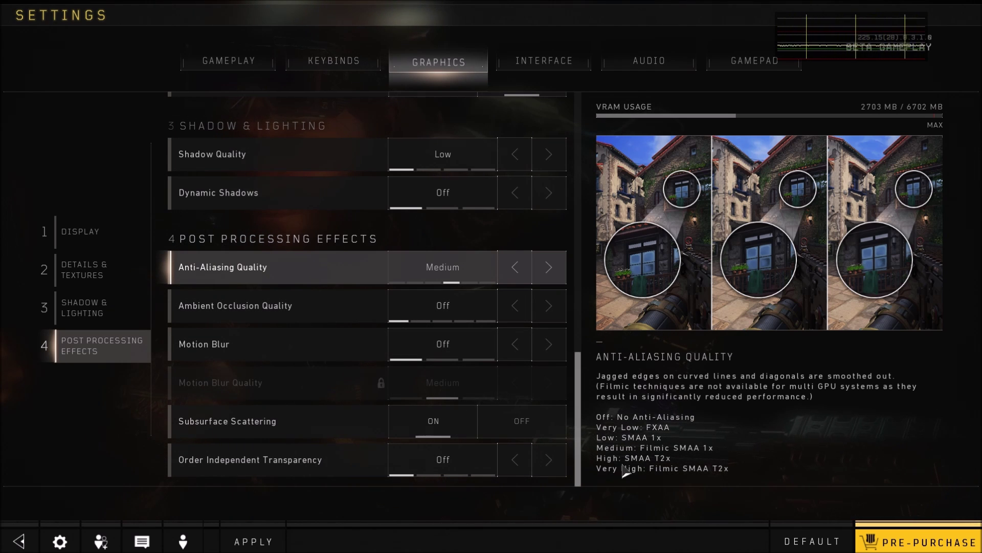
{"action": "left_click", "coordinate": [514, 266]}
{"action": "left_click", "coordinate": [515, 266]}
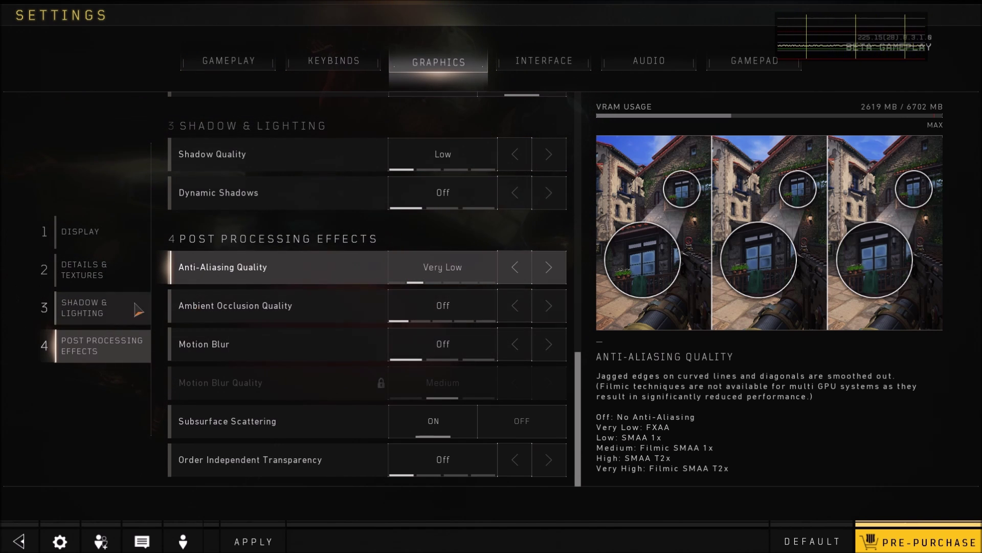
{"action": "left_click", "coordinate": [204, 318]}
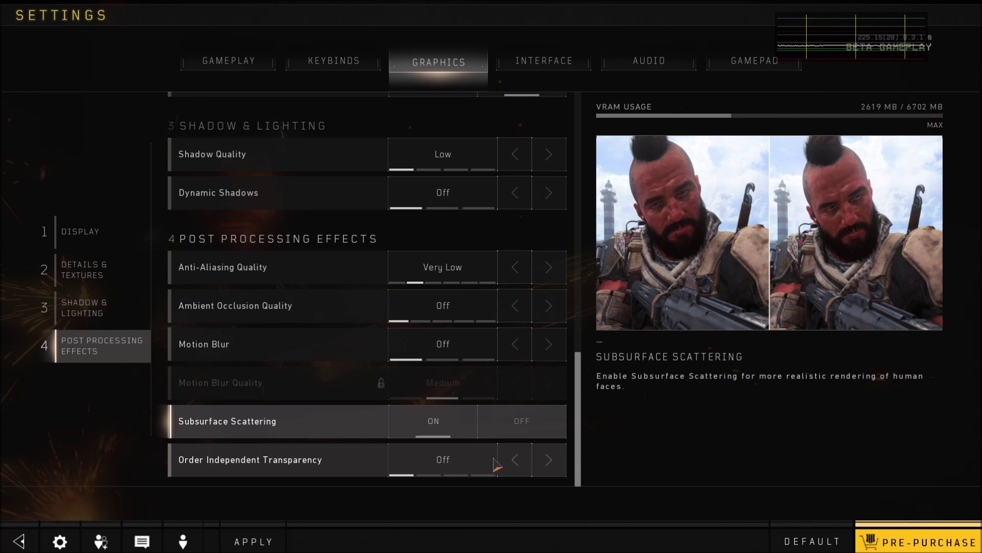
Step: Switch to File Explorer and open the config file from the Call of Duty Black Ops 4 players folder in a maximized Notepad window
{"action": "key", "text": "alt+Tab"}
{"action": "left_click", "coordinate": [486, 339]}
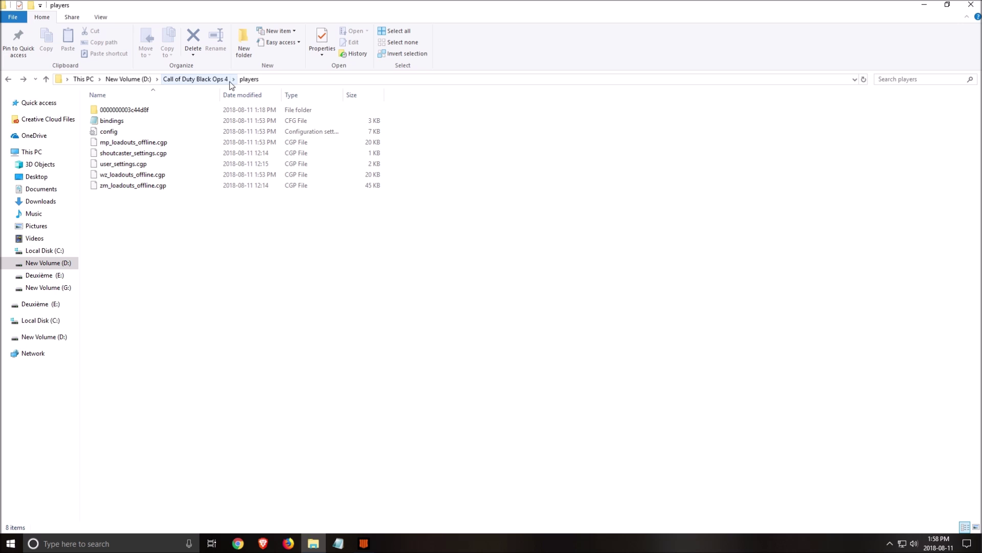
{"action": "double_click", "coordinate": [108, 132]}
{"action": "left_click", "coordinate": [836, 71]}
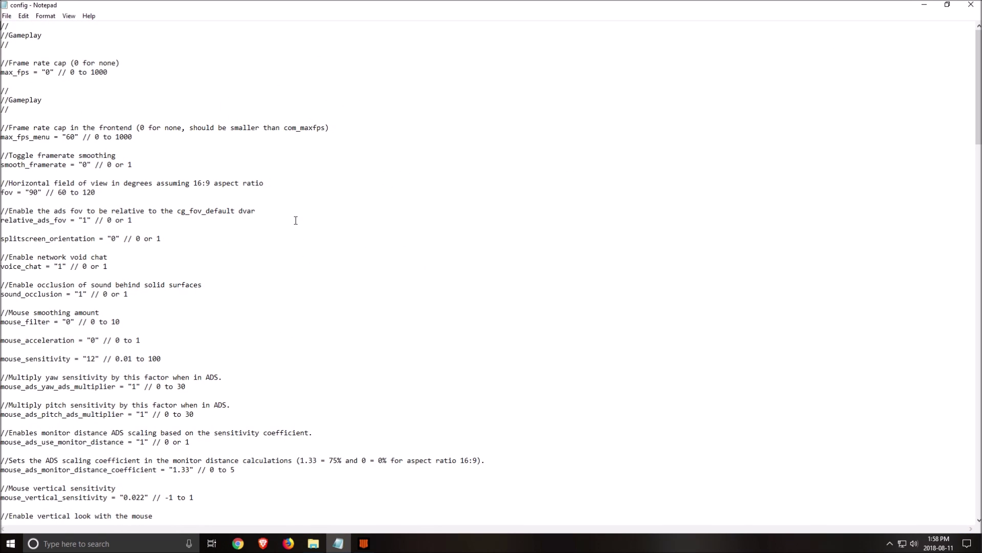
Step: Find the Graphics section of the config file and highlight the mesh_quality comment's note ", lower numbers are higher quality"
{"action": "scroll", "coordinate": [260, 211], "scroll_direction": "down", "scroll_amount": 20}
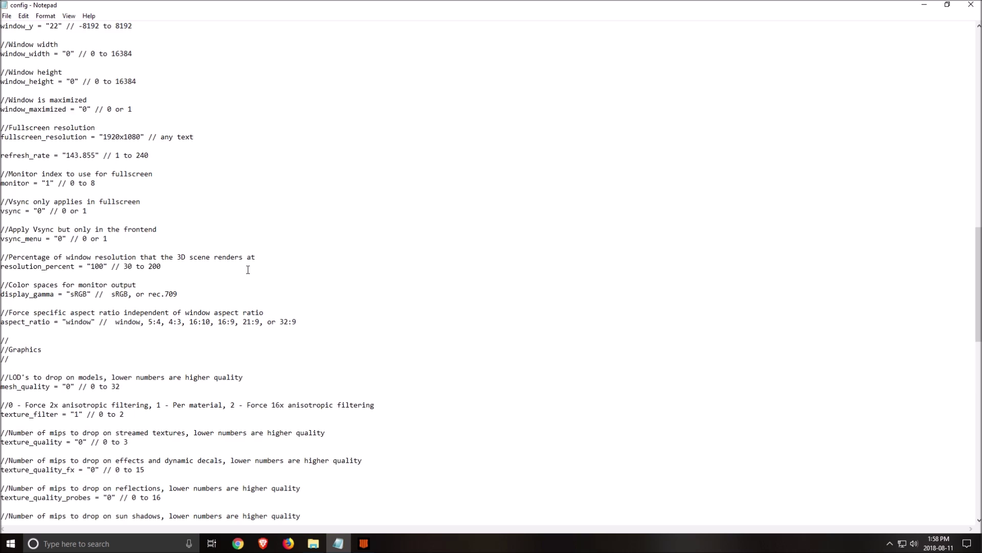
{"action": "scroll", "coordinate": [238, 248], "scroll_direction": "up", "scroll_amount": 11}
{"action": "scroll", "coordinate": [240, 251], "scroll_direction": "down", "scroll_amount": 9}
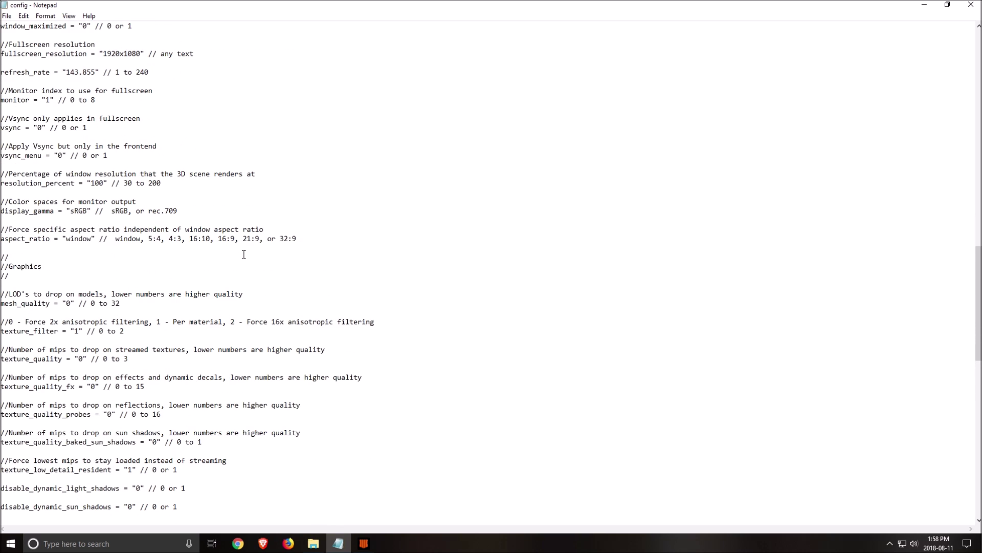
{"action": "left_click", "coordinate": [216, 210]}
{"action": "left_click_drag", "start_coordinate": [104, 210], "coordinate": [254, 212]}
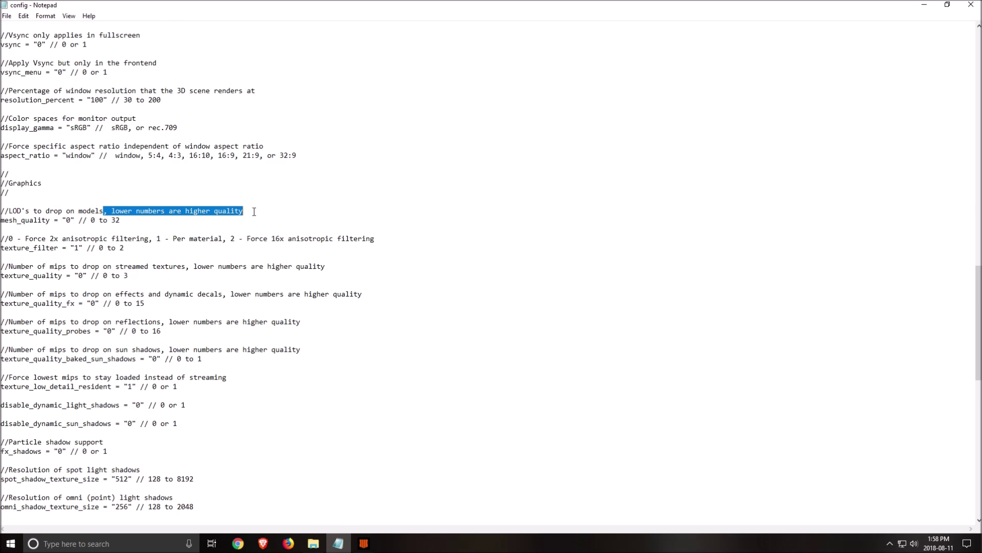
Step: Examine the mesh_quality, texture_filter and texture quality settings in the config file's Graphics section
{"action": "left_click", "coordinate": [136, 211]}
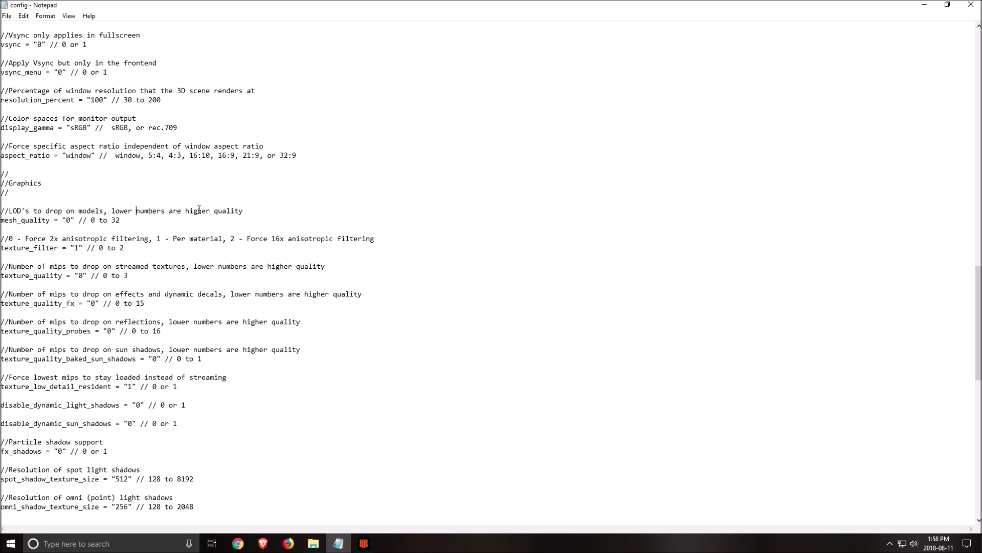
{"action": "left_click", "coordinate": [255, 212]}
{"action": "left_click", "coordinate": [160, 275]}
{"action": "scroll", "coordinate": [97, 190], "scroll_direction": "down", "scroll_amount": 2}
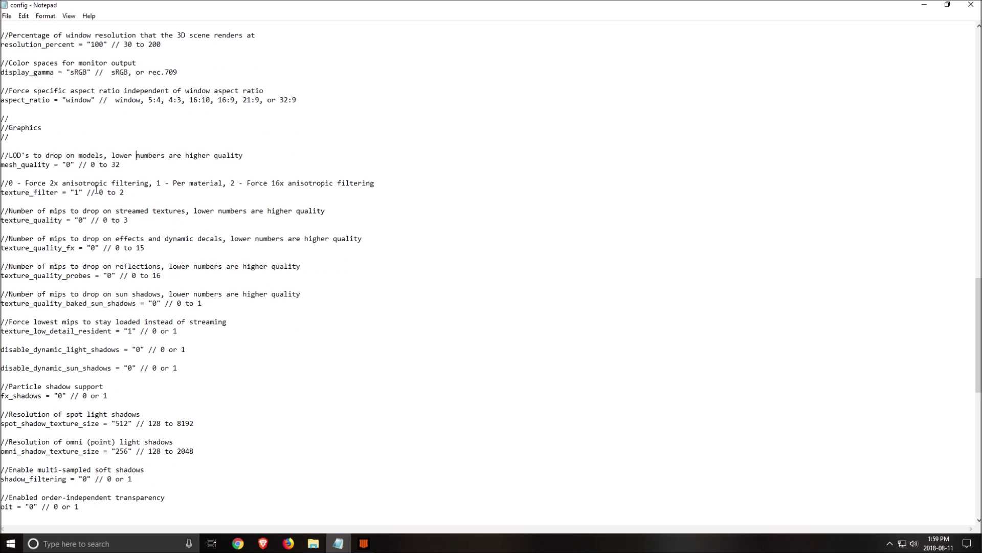
{"action": "left_click", "coordinate": [266, 276]}
{"action": "scroll", "coordinate": [203, 270], "scroll_direction": "down", "scroll_amount": 9}
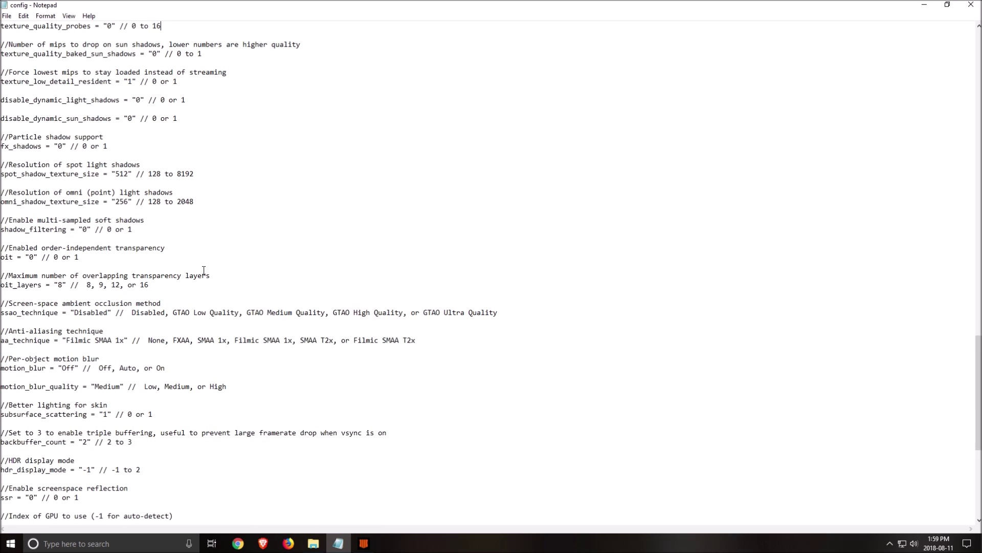
Step: Examine the dynamic light, dynamic sun and particle shadow settings, highlighting the lines from disable_dynamic_light_shadows through fx_shadows
{"action": "left_click", "coordinate": [85, 152]}
{"action": "scroll", "coordinate": [135, 232], "scroll_direction": "up", "scroll_amount": 2}
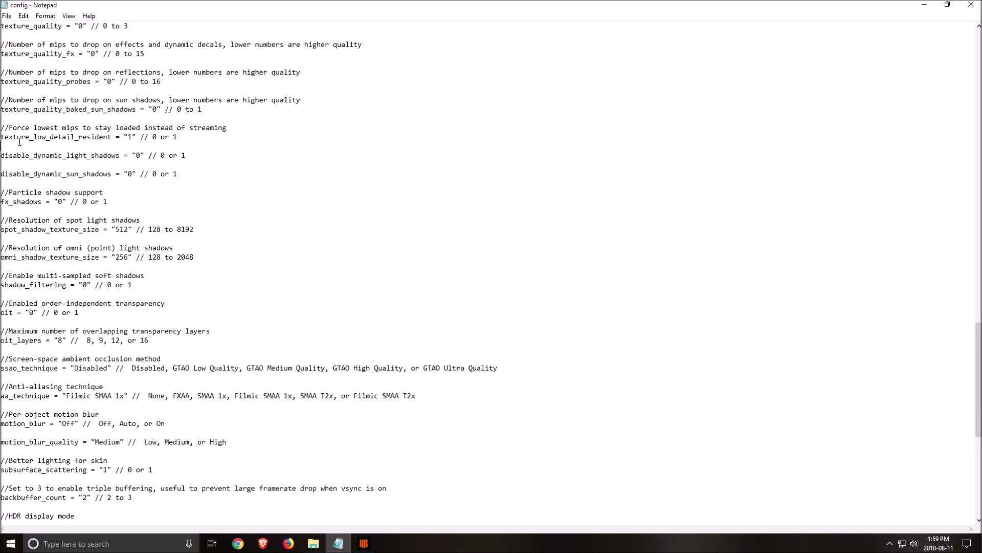
{"action": "left_click", "coordinate": [53, 176]}
{"action": "left_click", "coordinate": [75, 155]}
{"action": "left_click_drag", "start_coordinate": [2, 174], "coordinate": [84, 188]}
{"action": "left_click", "coordinate": [82, 190]}
{"action": "left_click", "coordinate": [92, 181]}
{"action": "left_click_drag", "start_coordinate": [5, 202], "coordinate": [69, 203]}
{"action": "left_click", "coordinate": [178, 208]}
{"action": "left_click_drag", "start_coordinate": [144, 210], "coordinate": [1, 146]}
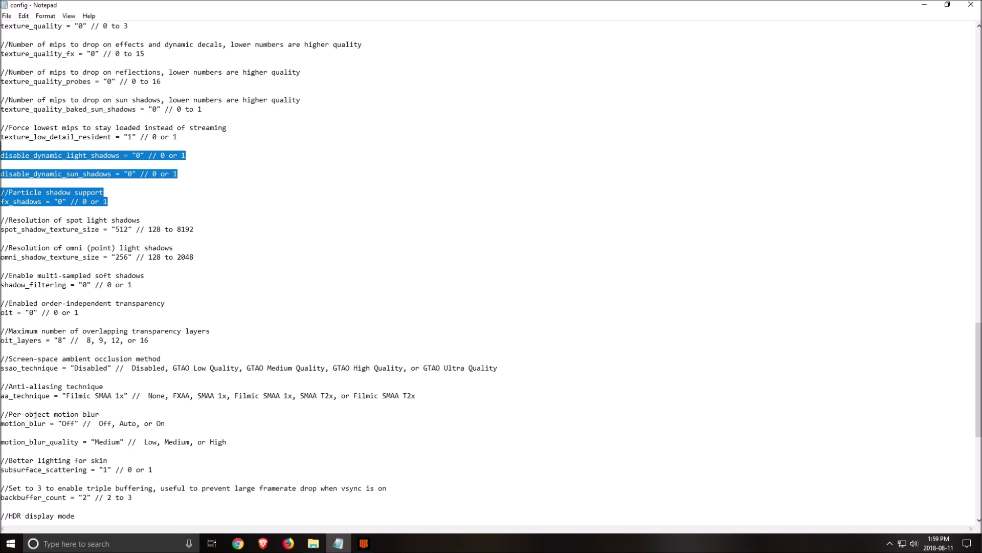
{"action": "left_click", "coordinate": [190, 208]}
Step: Highlight the spot_shadow_texture_size and omni_shadow_texture_size settings together with their comments
{"action": "scroll", "coordinate": [190, 205], "scroll_direction": "down", "scroll_amount": 2}
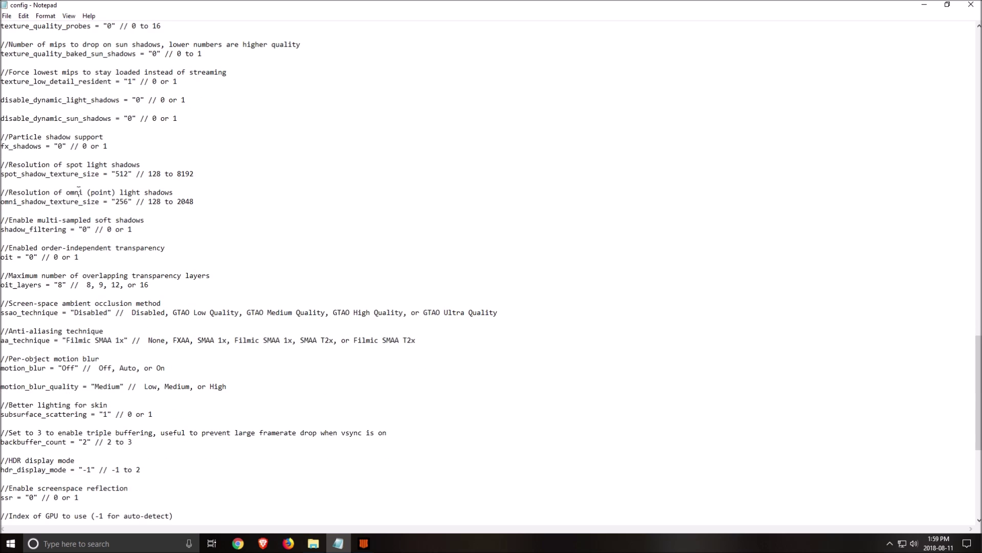
{"action": "left_click_drag", "start_coordinate": [7, 160], "coordinate": [198, 201]}
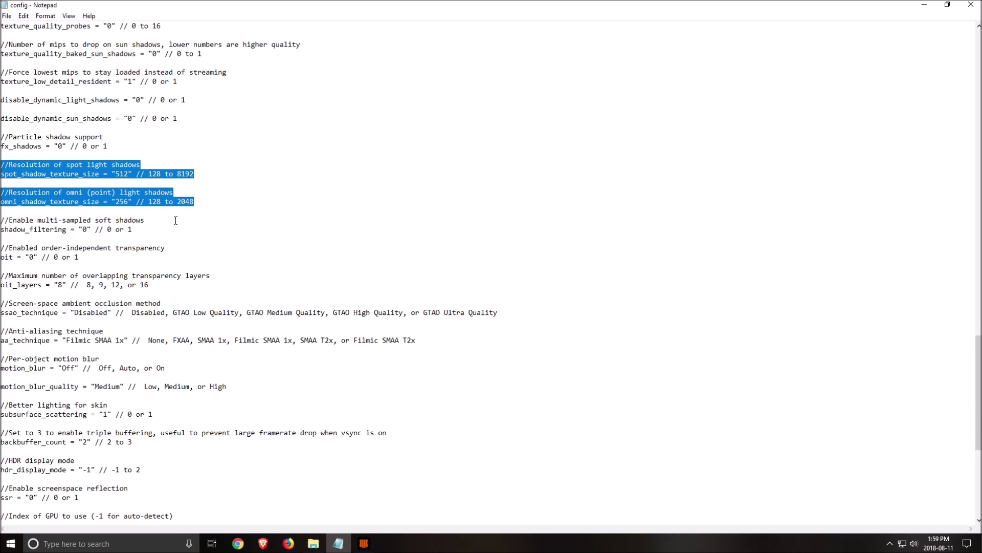
{"action": "left_click", "coordinate": [223, 206]}
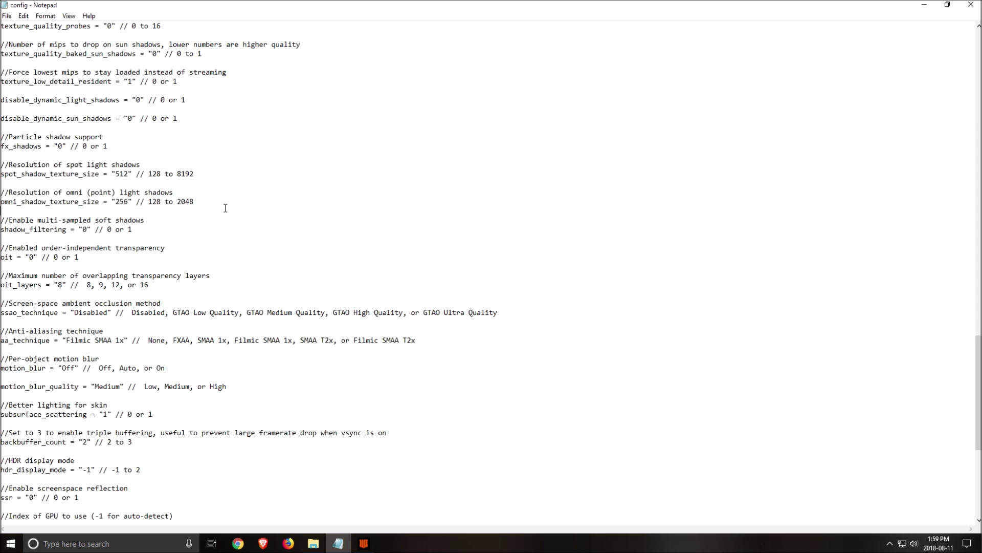
Step: Review the remaining graphics and voice chat settings down to show_performance_graph and return to the Display section
{"action": "scroll", "coordinate": [190, 236], "scroll_direction": "up", "scroll_amount": 3}
{"action": "scroll", "coordinate": [190, 236], "scroll_direction": "down", "scroll_amount": 3}
{"action": "scroll", "coordinate": [202, 234], "scroll_direction": "down", "scroll_amount": 3}
{"action": "scroll", "coordinate": [228, 271], "scroll_direction": "down", "scroll_amount": 1}
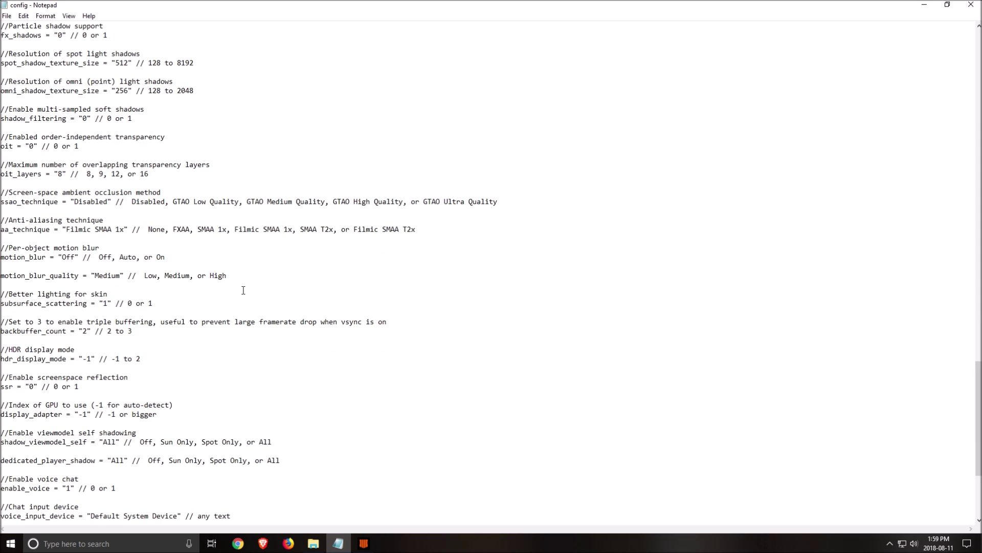
{"action": "scroll", "coordinate": [170, 218], "scroll_direction": "down", "scroll_amount": 6}
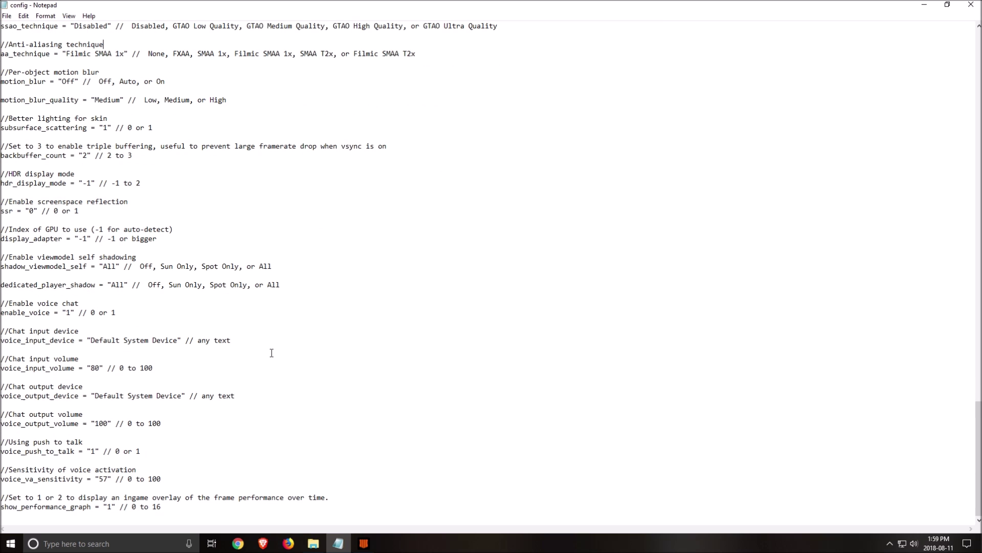
{"action": "scroll", "coordinate": [265, 353], "scroll_direction": "up", "scroll_amount": 2}
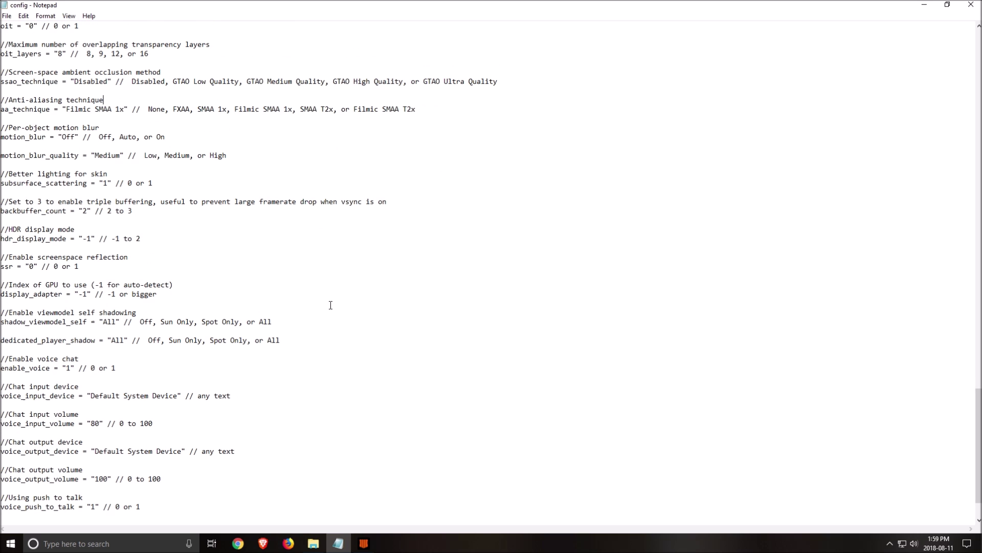
{"action": "scroll", "coordinate": [306, 321], "scroll_direction": "up", "scroll_amount": 2}
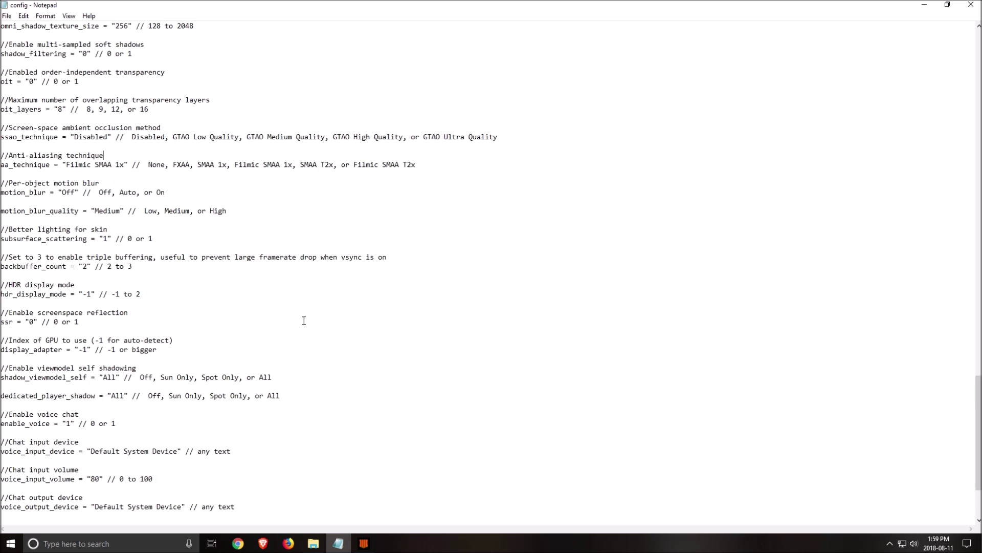
{"action": "scroll", "coordinate": [294, 327], "scroll_direction": "down", "scroll_amount": 4}
{"action": "scroll", "coordinate": [281, 331], "scroll_direction": "up", "scroll_amount": 4}
{"action": "scroll", "coordinate": [281, 331], "scroll_direction": "down", "scroll_amount": 2}
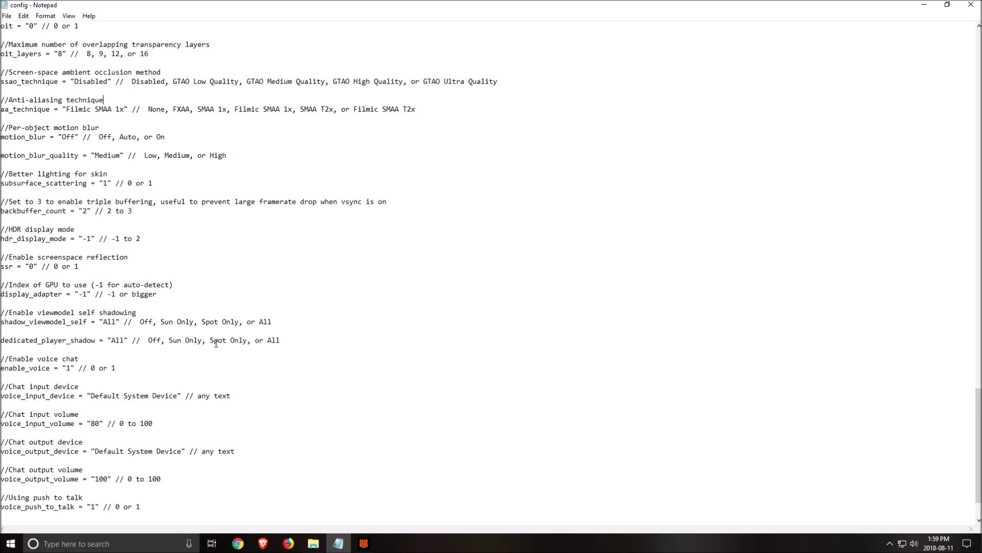
{"action": "scroll", "coordinate": [221, 340], "scroll_direction": "up", "scroll_amount": 6}
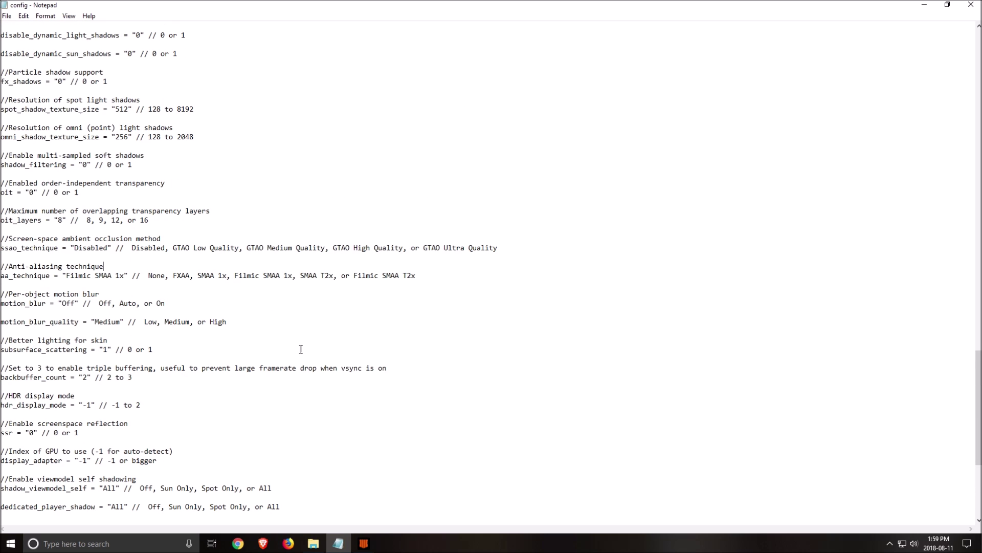
{"action": "scroll", "coordinate": [303, 347], "scroll_direction": "up", "scroll_amount": 20}
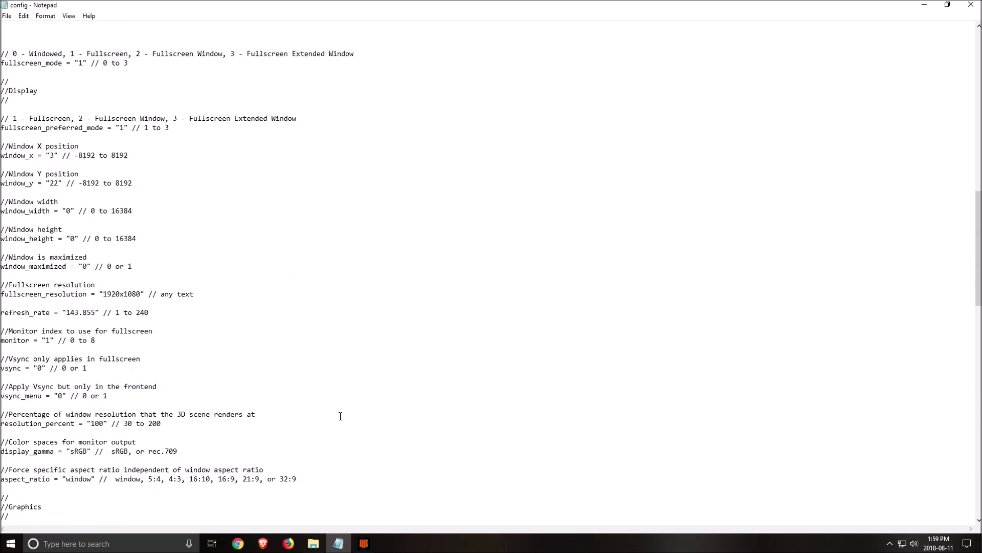